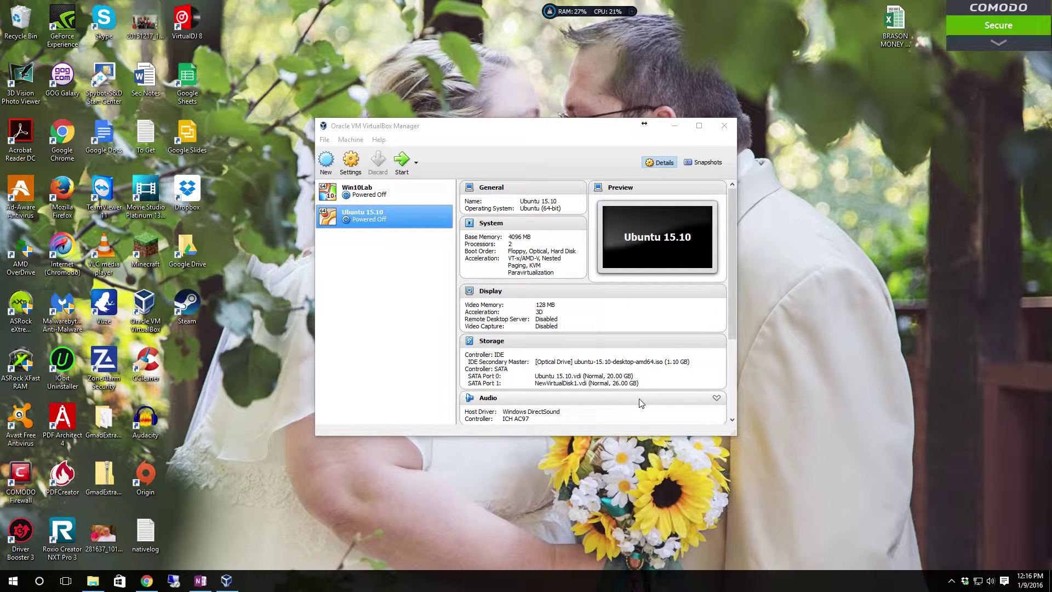
Launch the Ubuntu 15.10 virtual machine from the VirtualBox Manager.
left_click(402, 160)
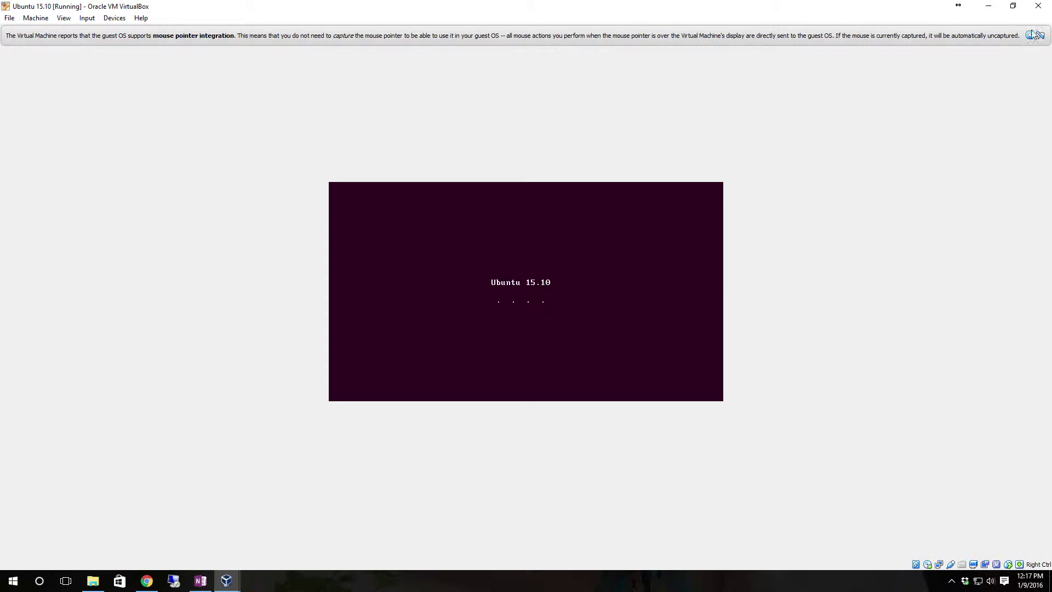
Close the mouse pointer integration notice once the installer's Welcome screen loads.
left_click(1034, 35)
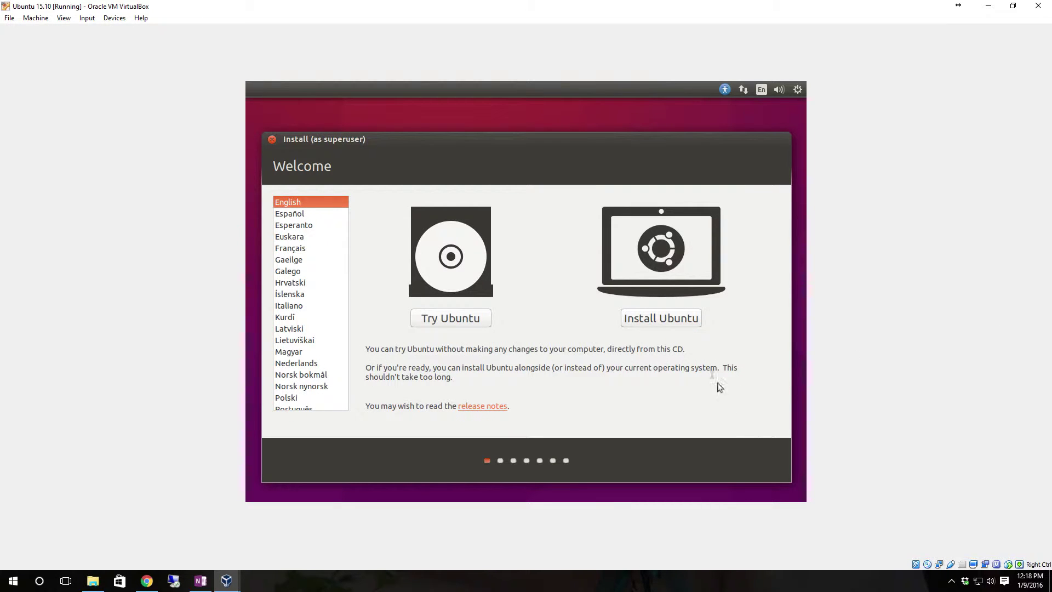
Install Ubuntu with updates and third-party software, choosing 'Something else' partitioning.
left_click(659, 323)
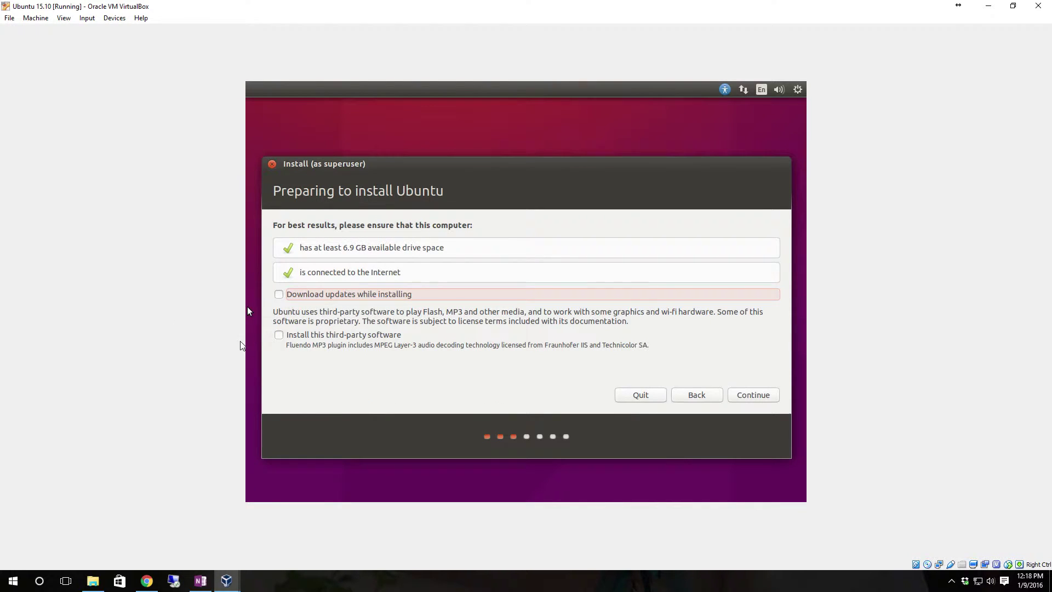
left_click(279, 294)
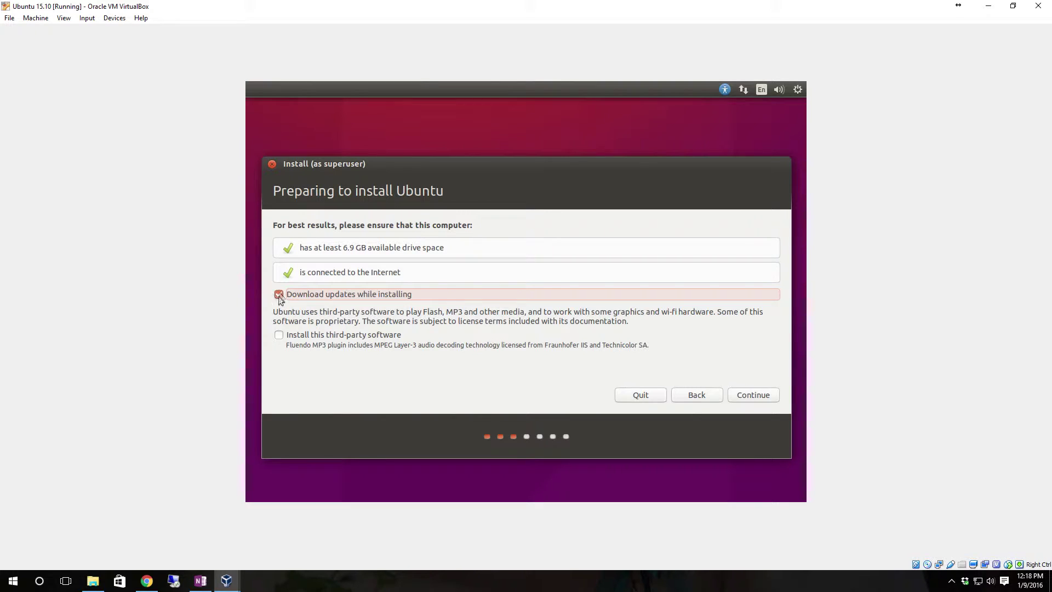
left_click(280, 335)
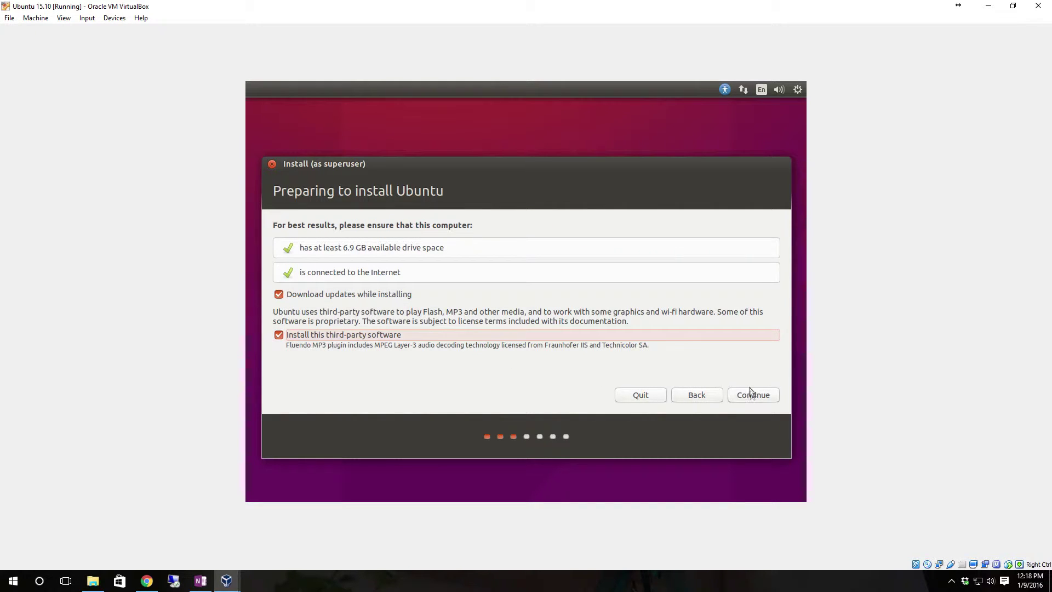
left_click(772, 399)
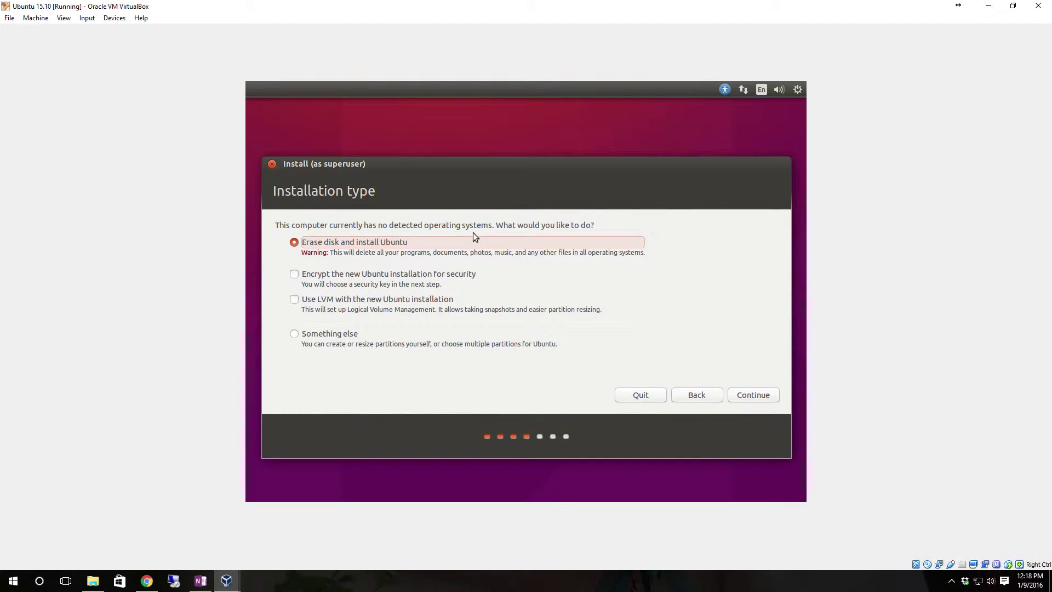
left_click(328, 335)
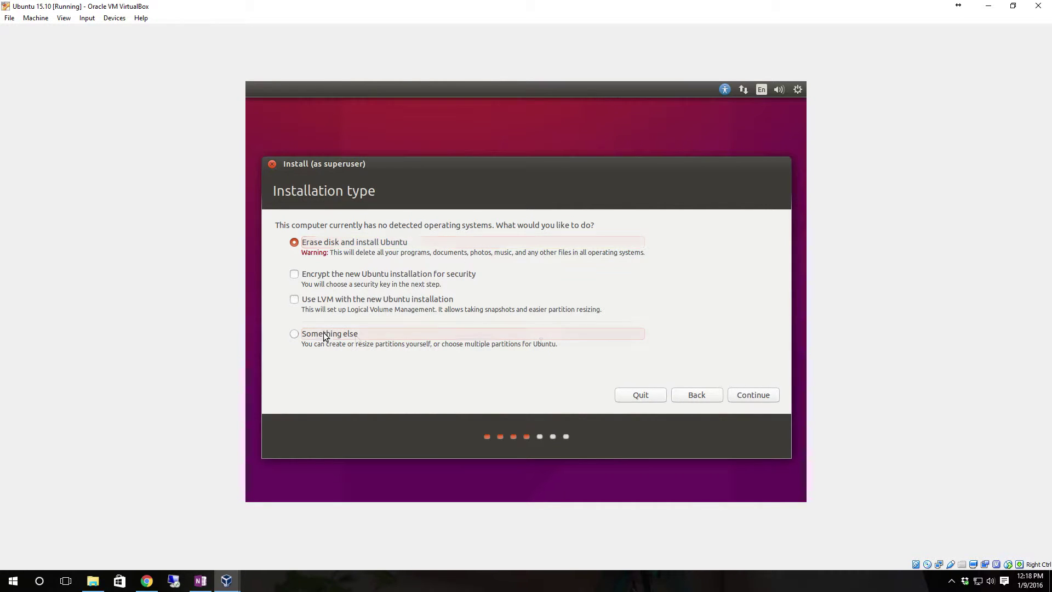
left_click(751, 395)
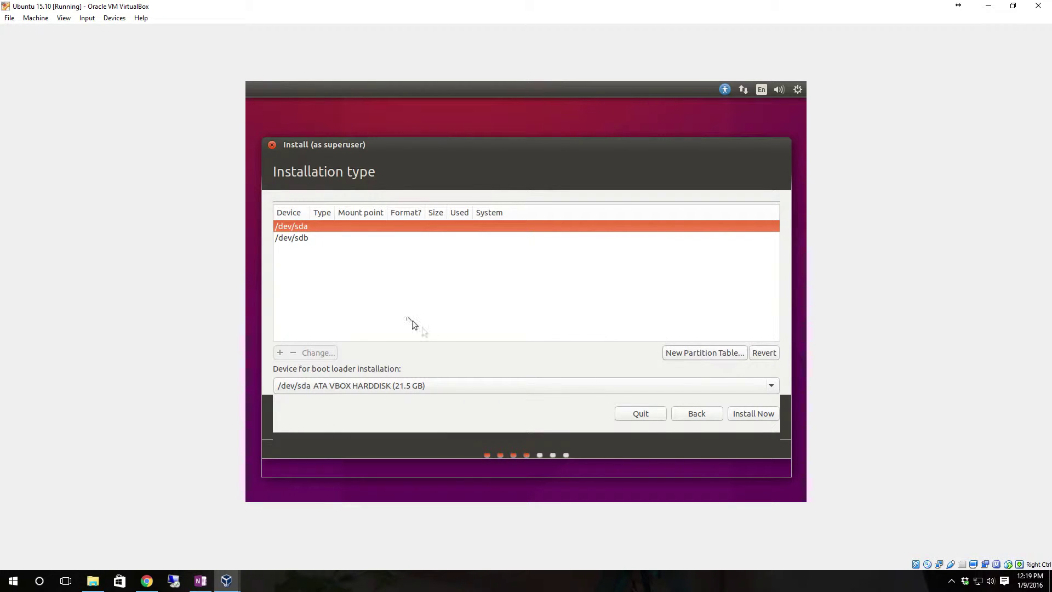
Give /dev/sda an empty partition table and add a partition in its 21474 MB free space.
left_click(312, 238)
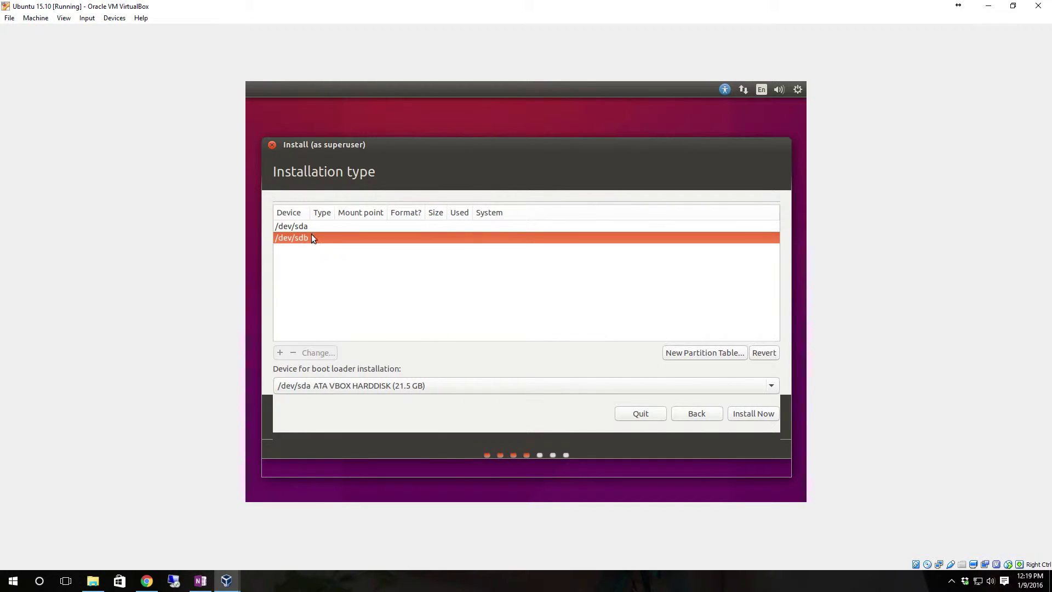
left_click(710, 353)
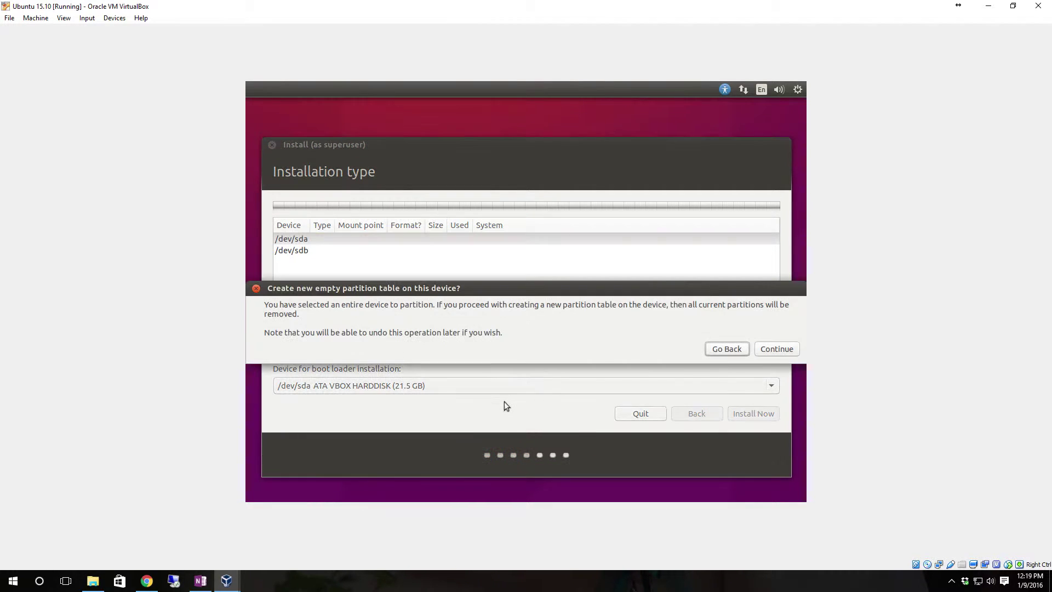
left_click(775, 346)
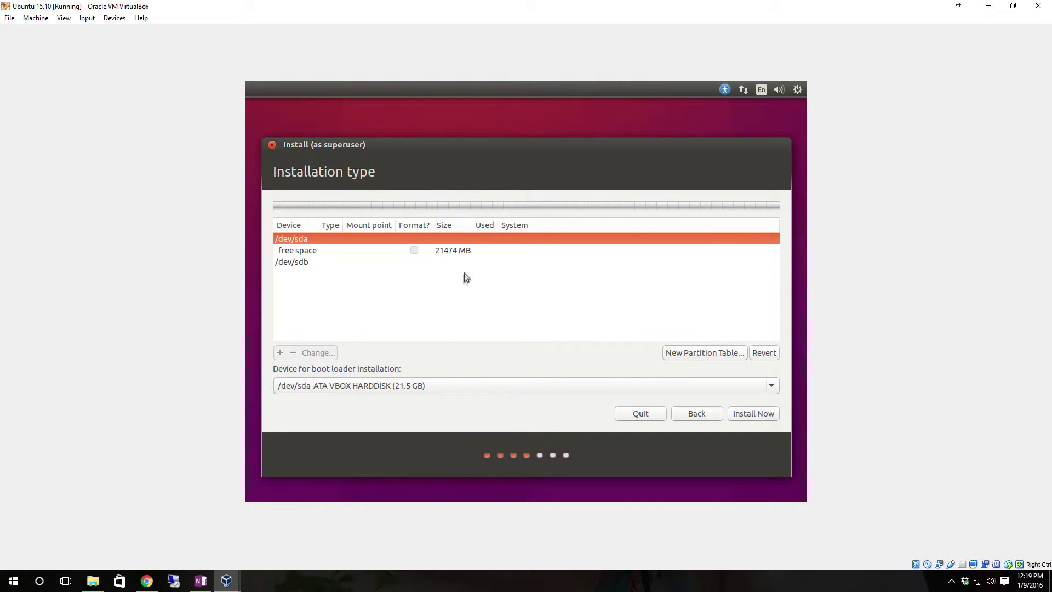
left_click(326, 250)
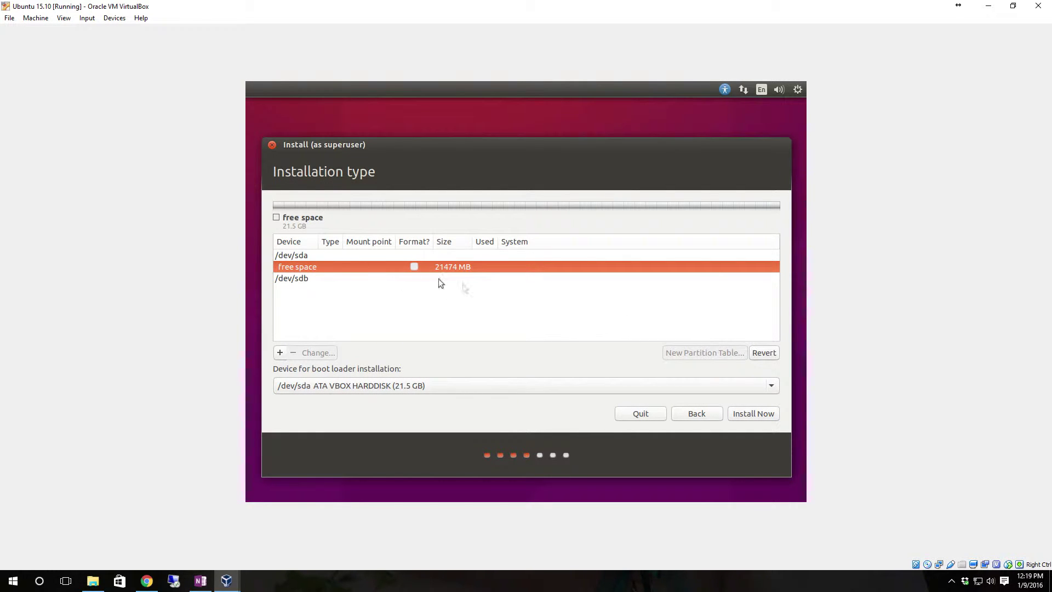
left_click(280, 353)
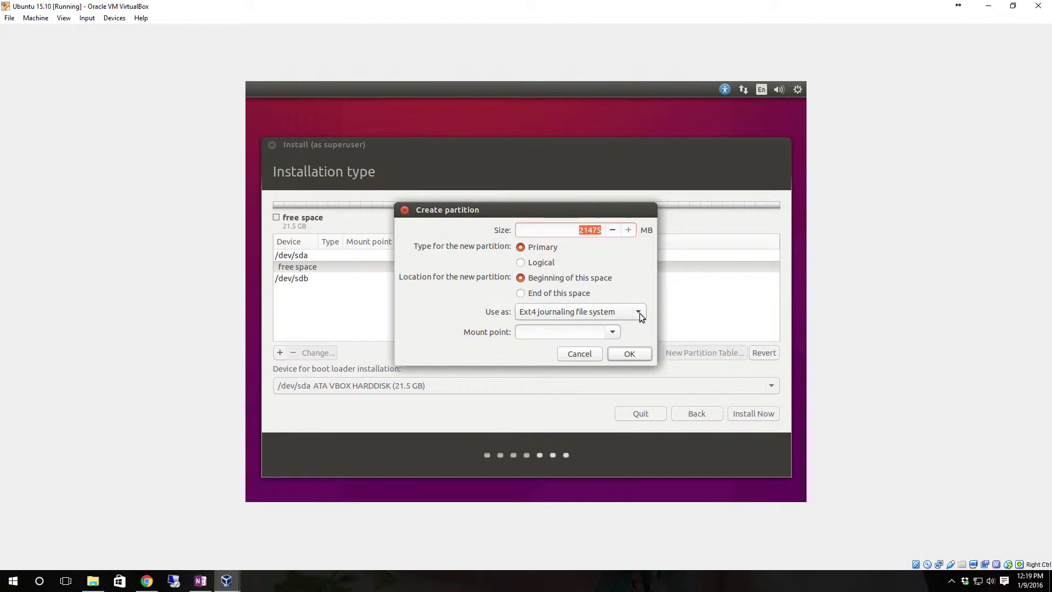
Create the new Ext4 partition on /dev/sda with mount point root (/).
left_click(617, 333)
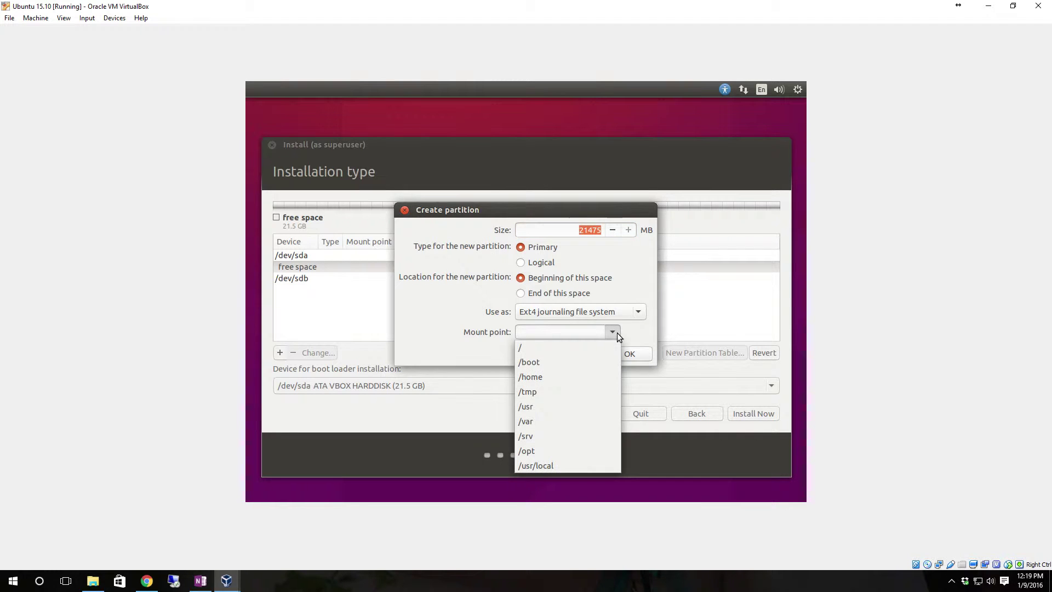
left_click(588, 347)
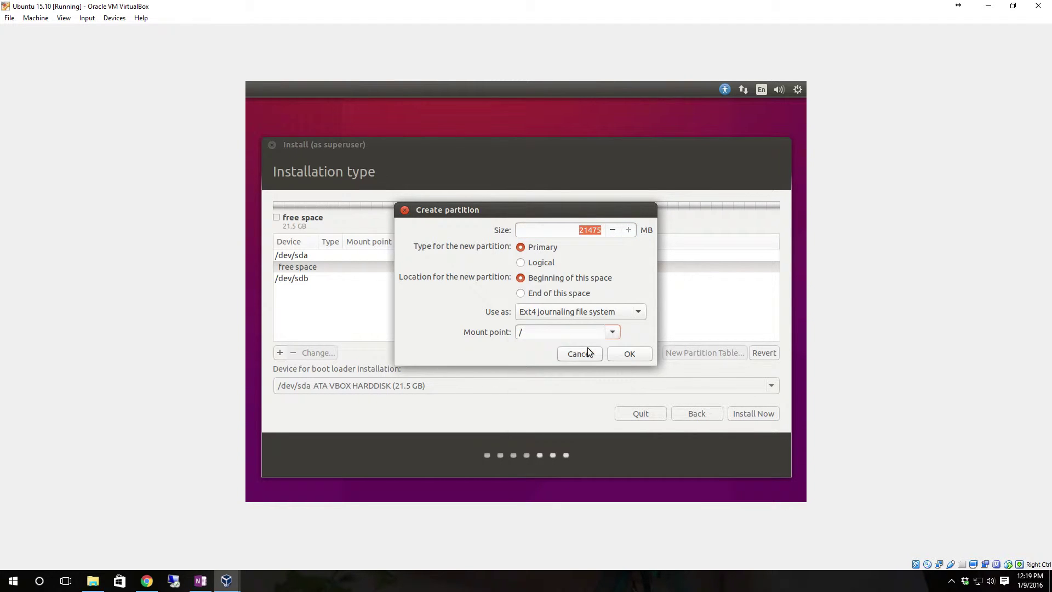
left_click(617, 333)
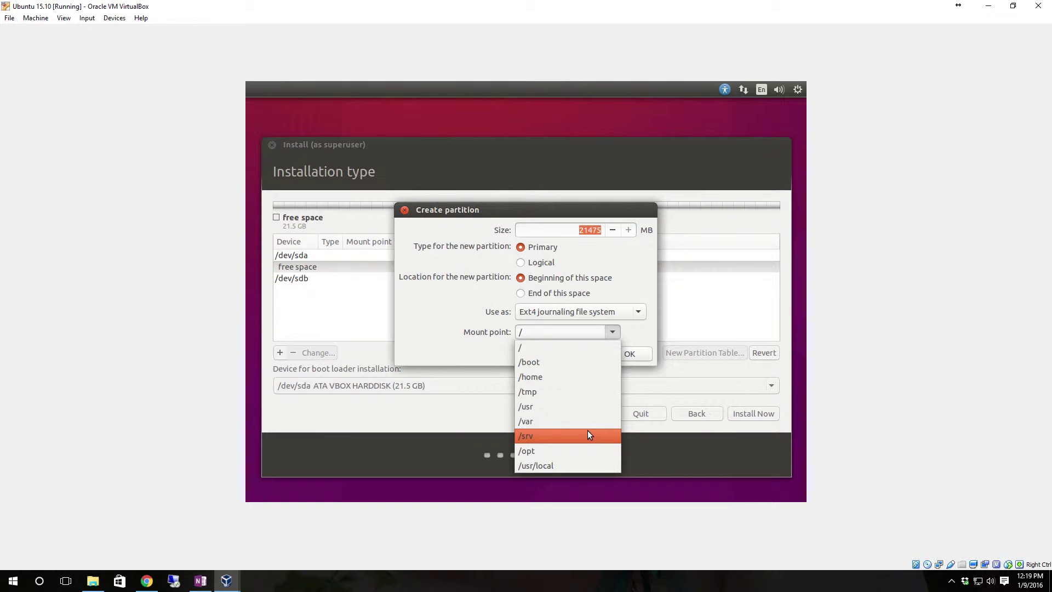
left_click(496, 366)
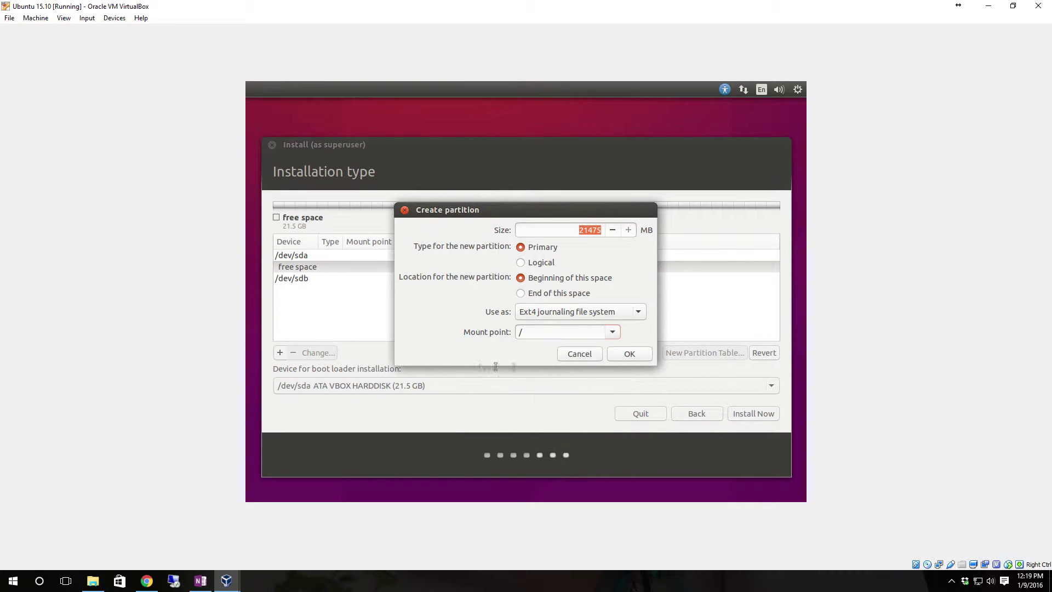
left_click(642, 357)
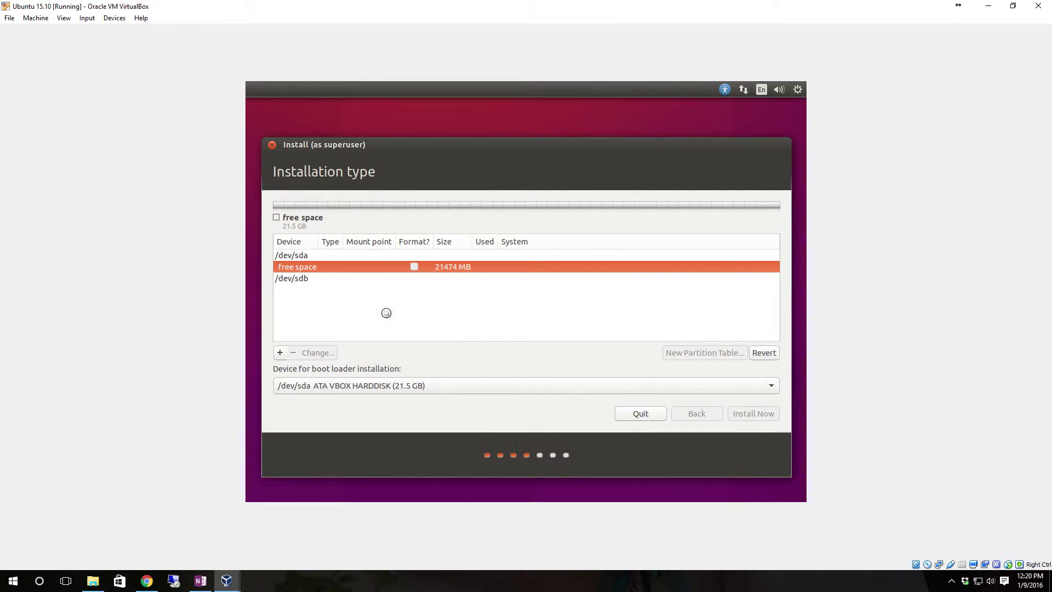
Give /dev/sdb an empty partition table and start a new partition in its free space.
left_click(321, 264)
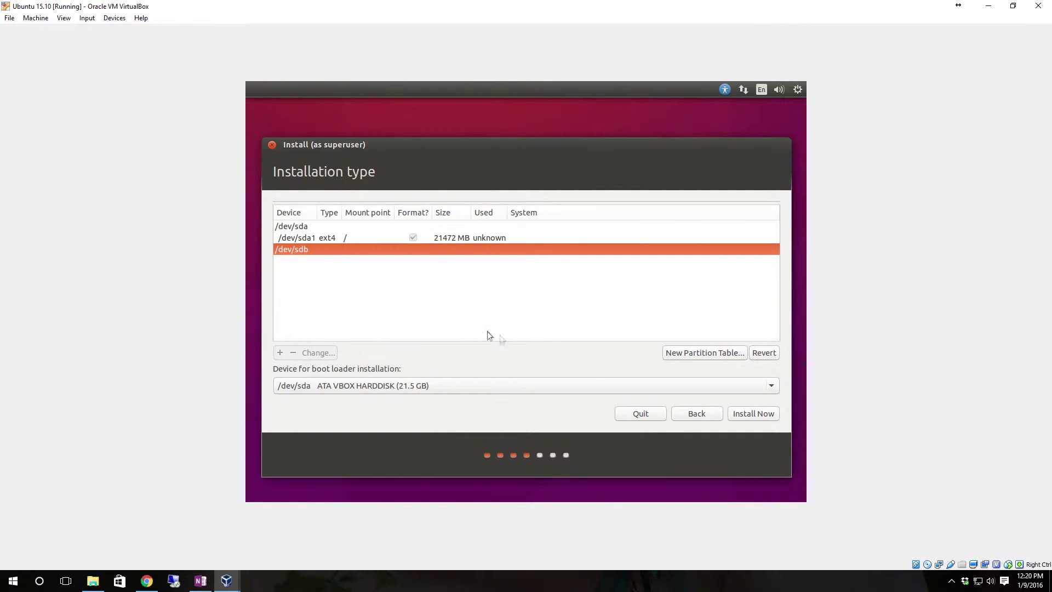
left_click(695, 355)
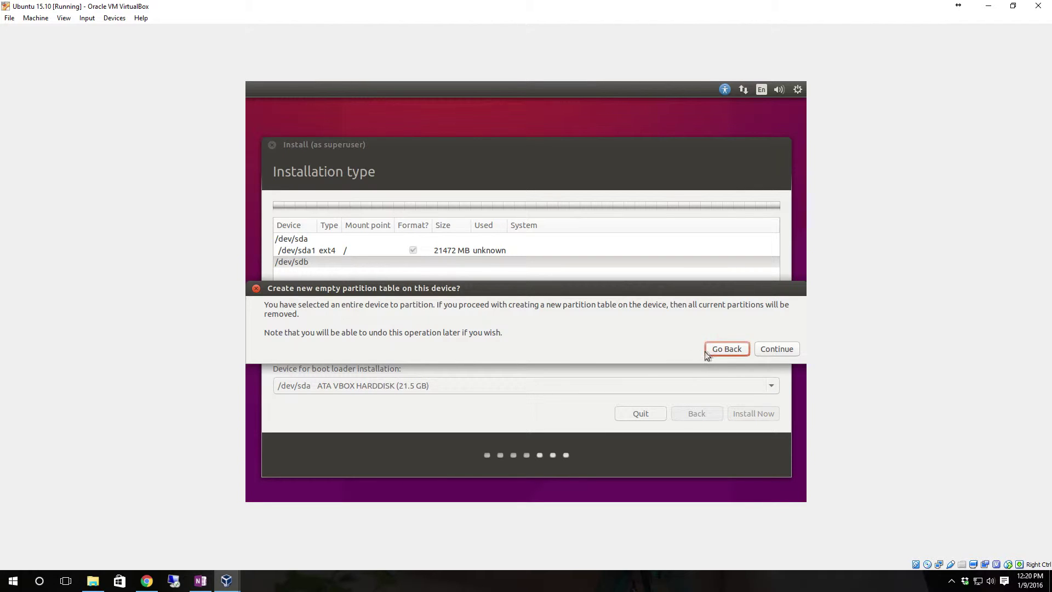
left_click(765, 351)
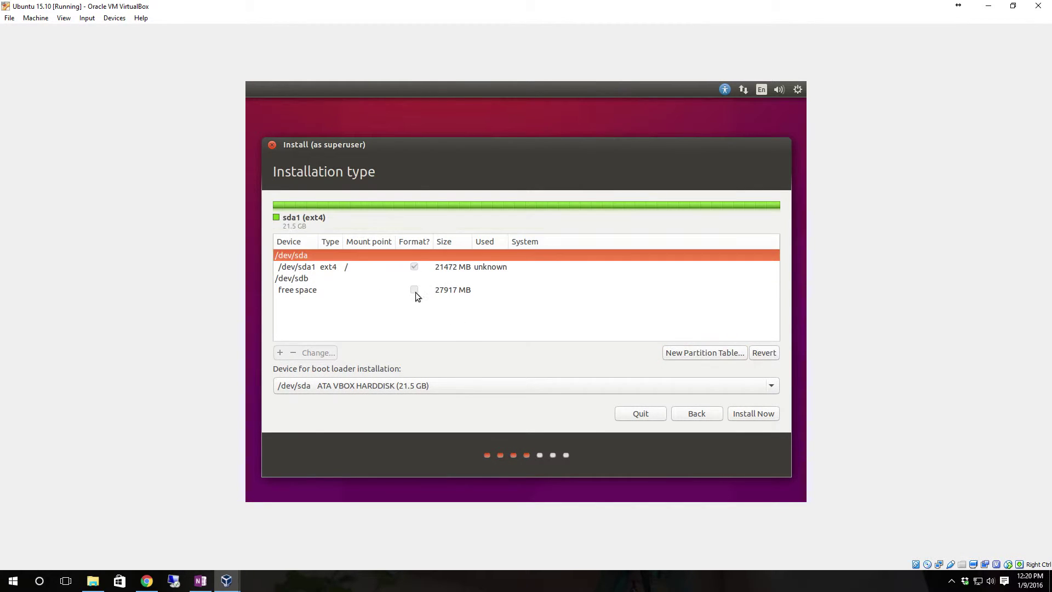
left_click(307, 291)
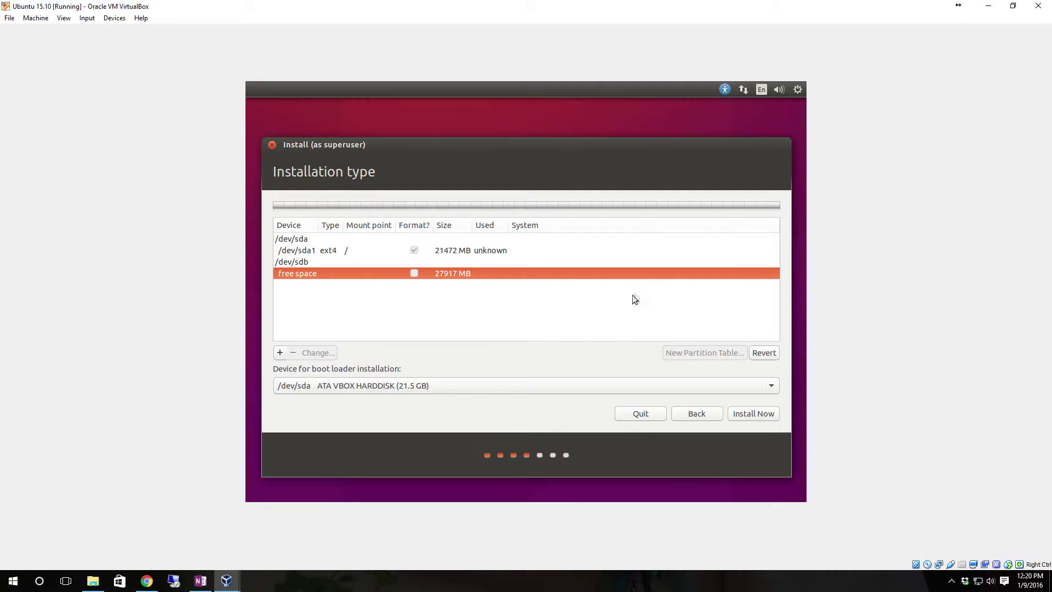
left_click(280, 353)
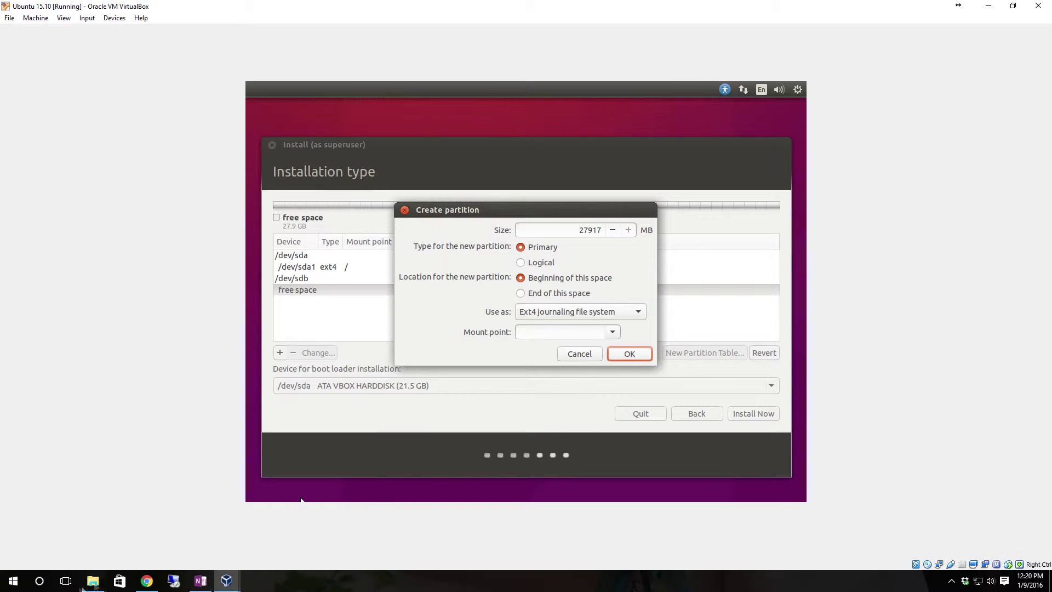
Set the new partition to swap area and compute 6 × 1024 in Calculator.
left_click(621, 312)
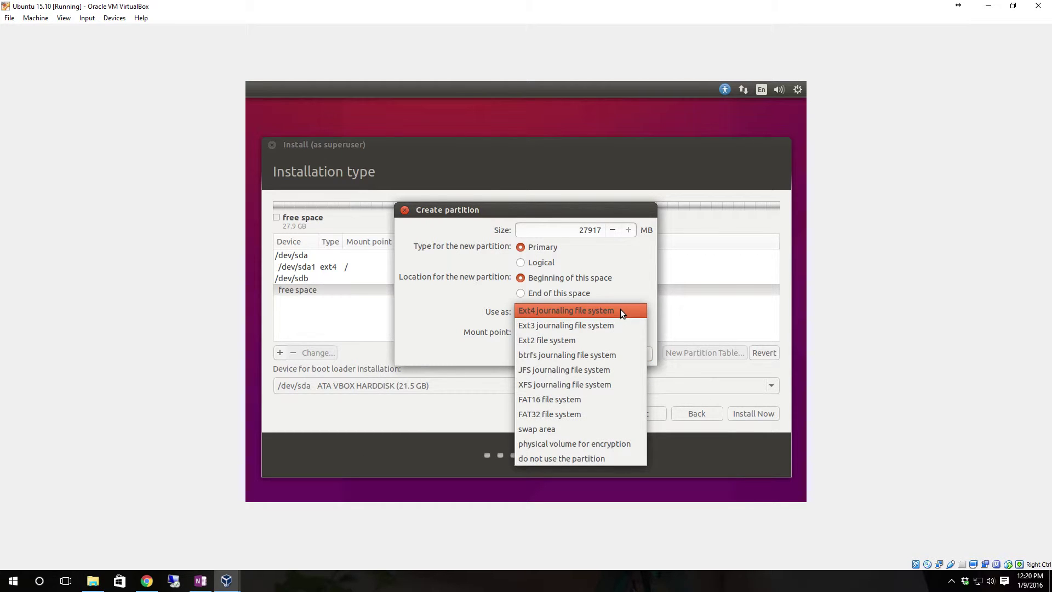
left_click(559, 429)
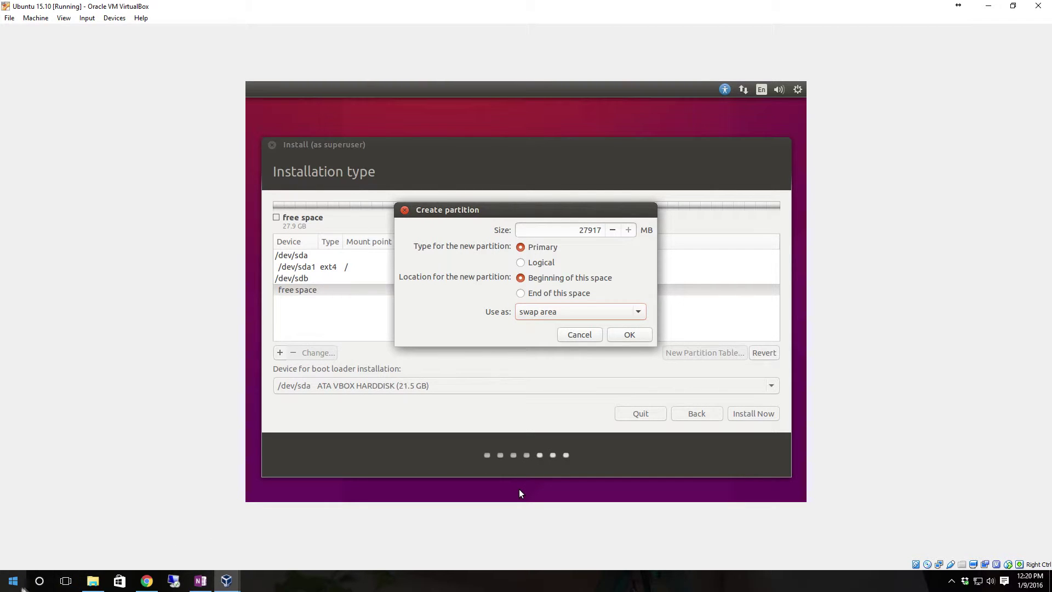
key("XF86Calculator")
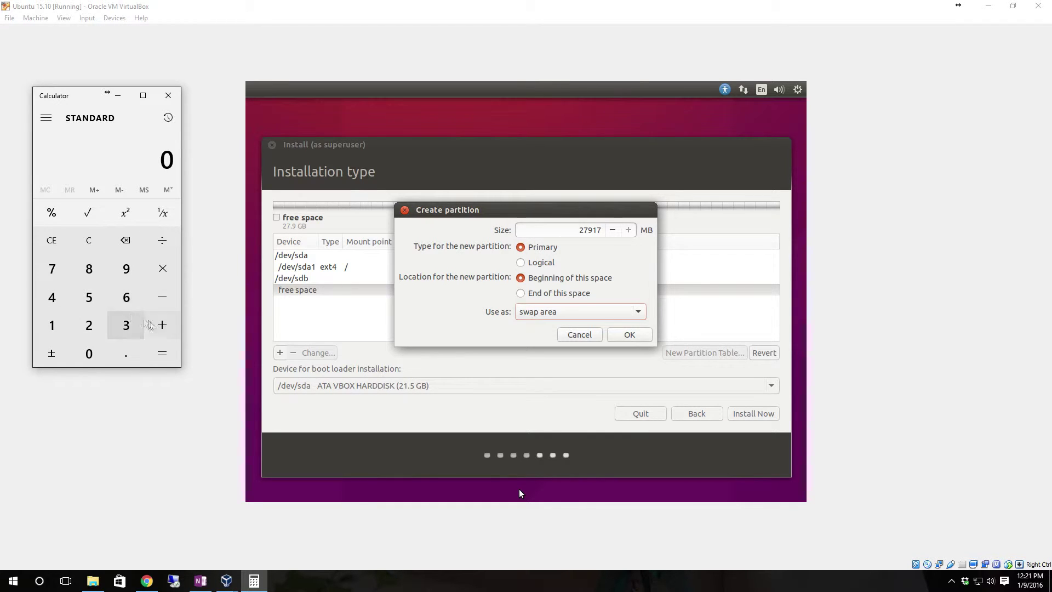
left_click(126, 302)
left_click(161, 276)
left_click(53, 329)
left_click(85, 346)
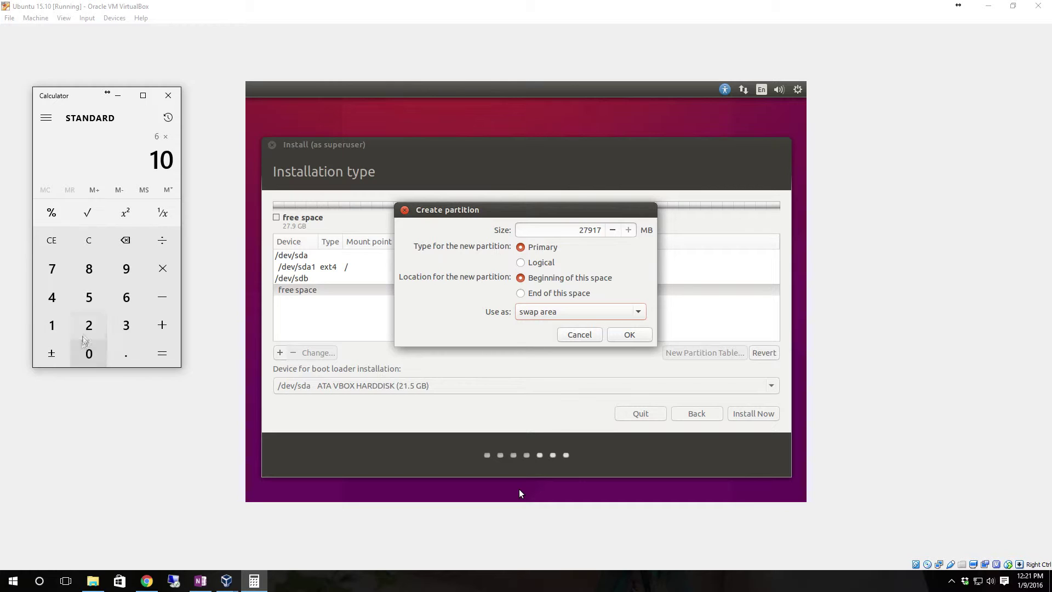
left_click(89, 325)
left_click(52, 297)
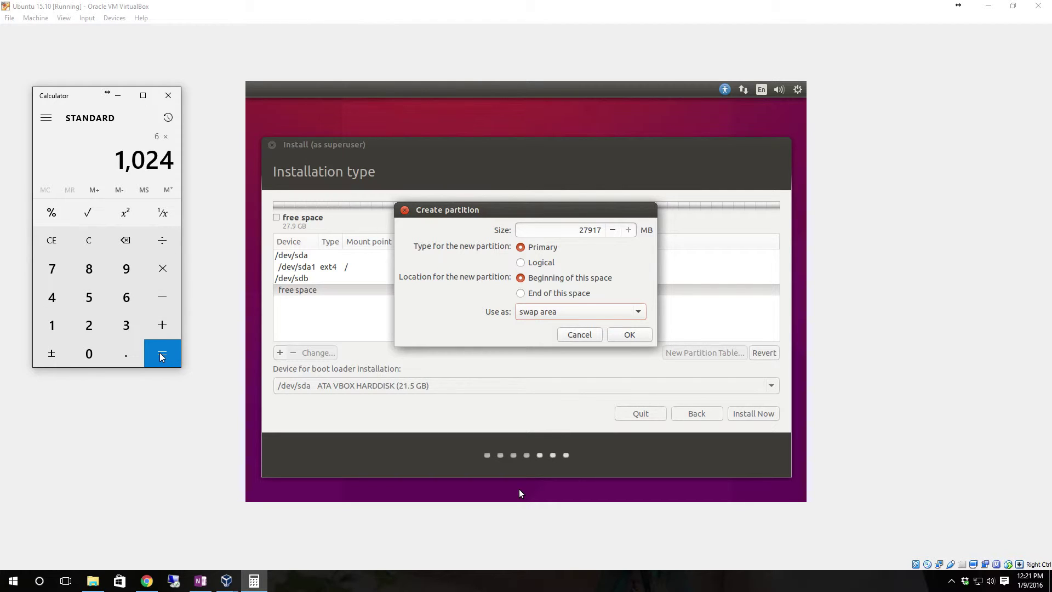
left_click(162, 357)
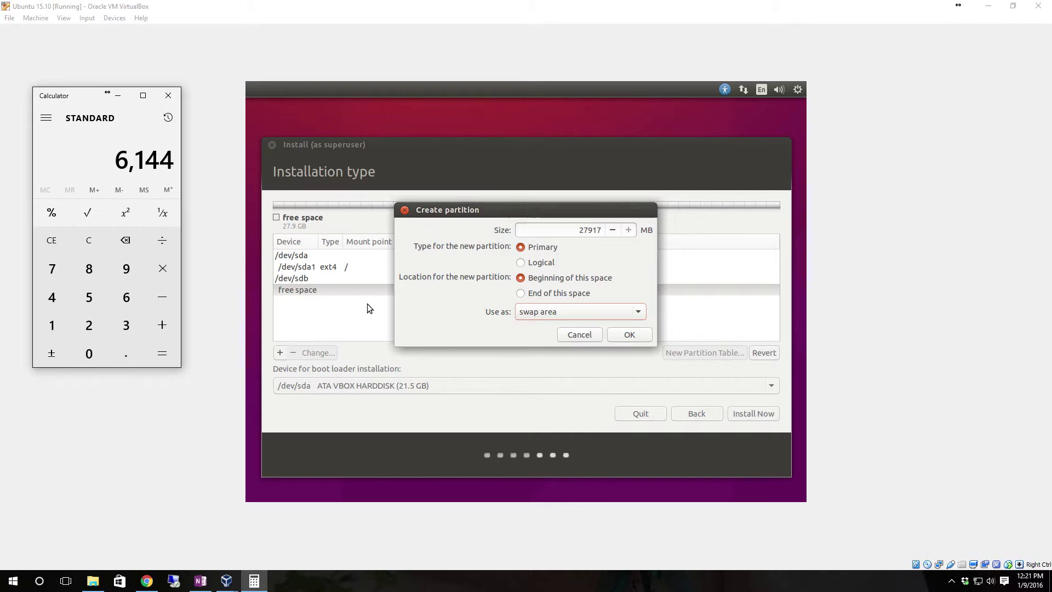
Enter 6144 MB as the swap partition size and create it, leaving the rest free.
double_click(594, 230)
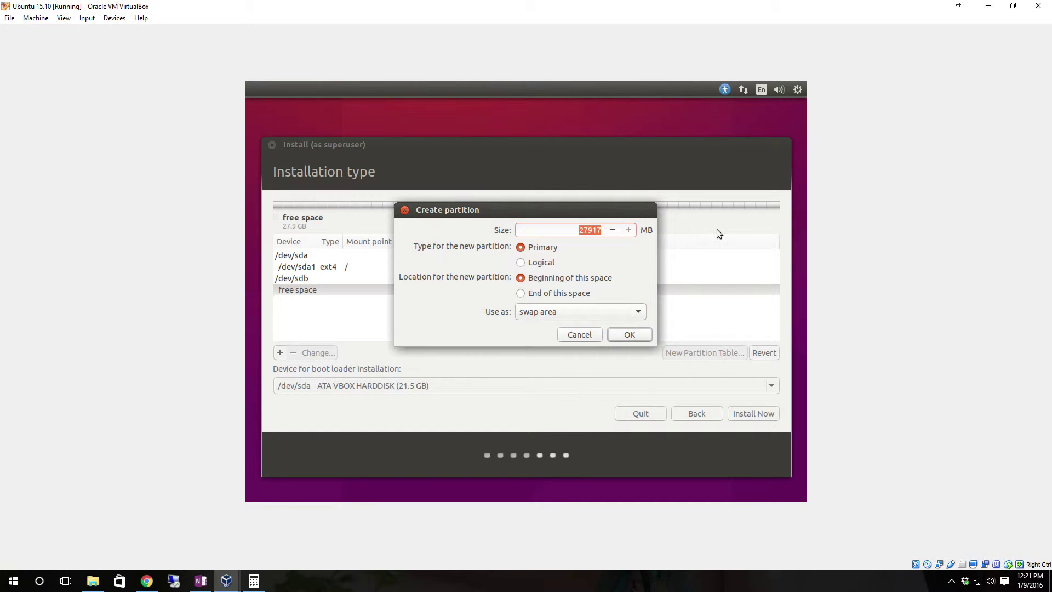
type("6144")
left_click(635, 335)
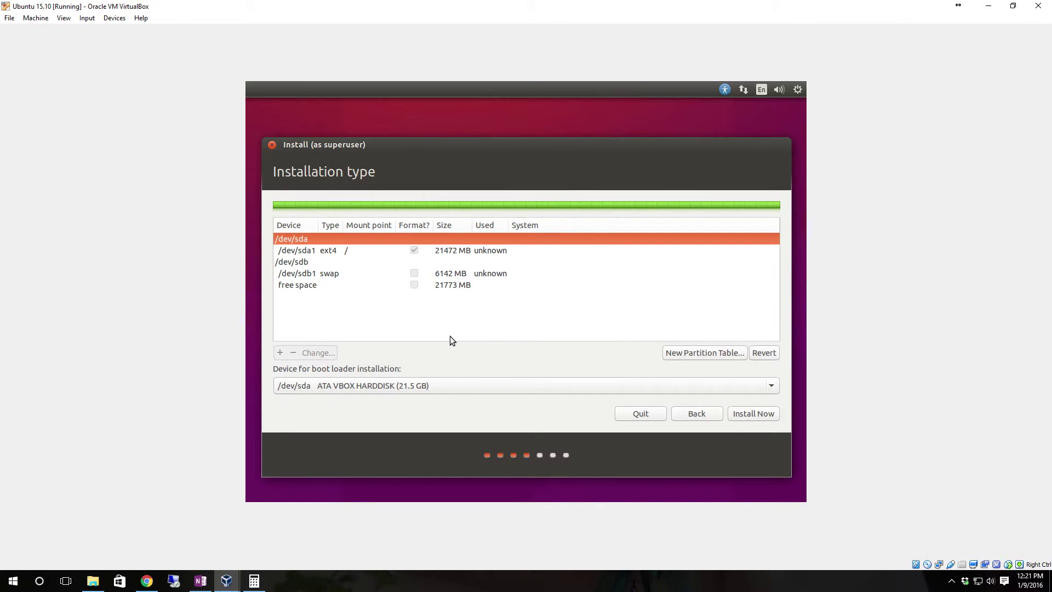
left_click(330, 277)
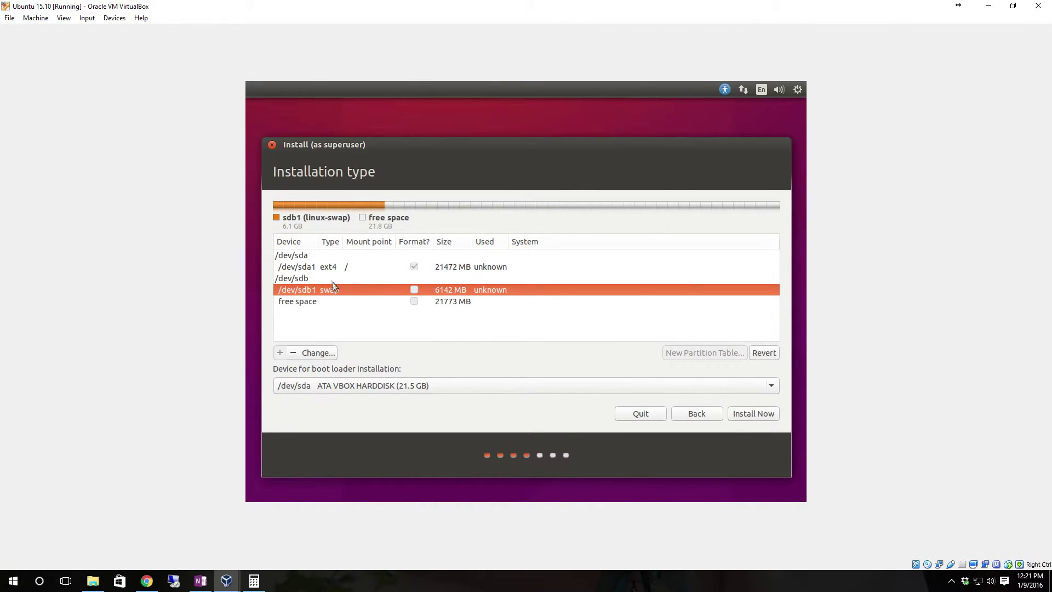
left_click(314, 302)
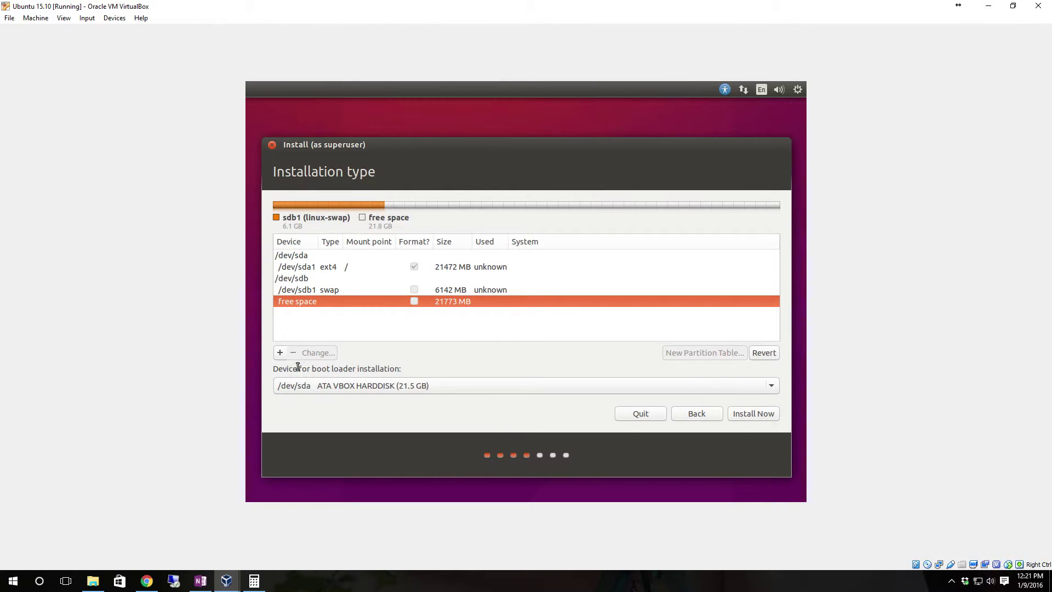
Add the remaining 21771 MB of /dev/sdb as an Ext4 partition mounted at /home.
left_click(283, 354)
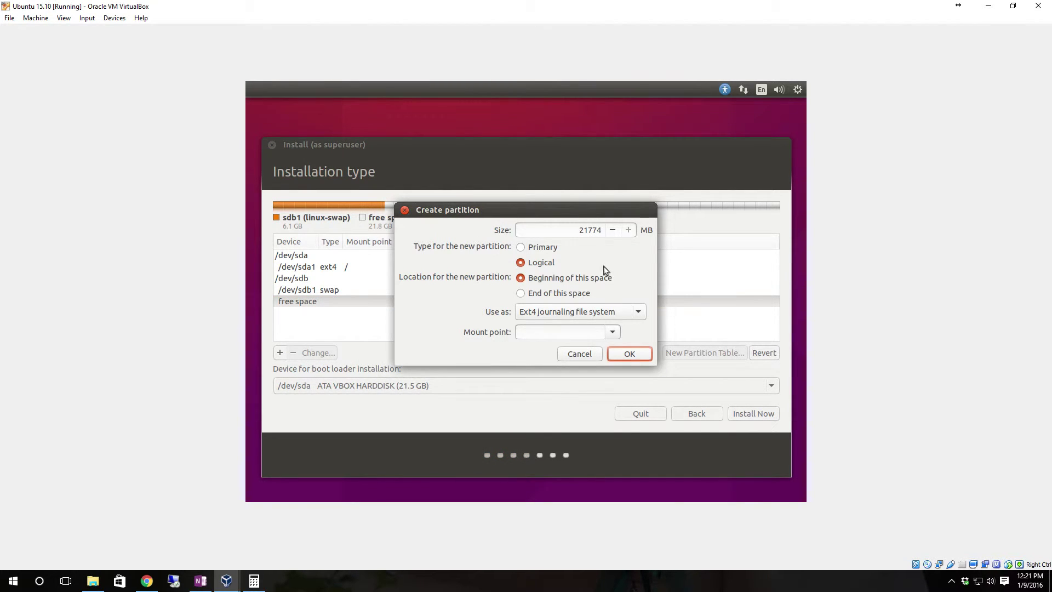
left_click(614, 330)
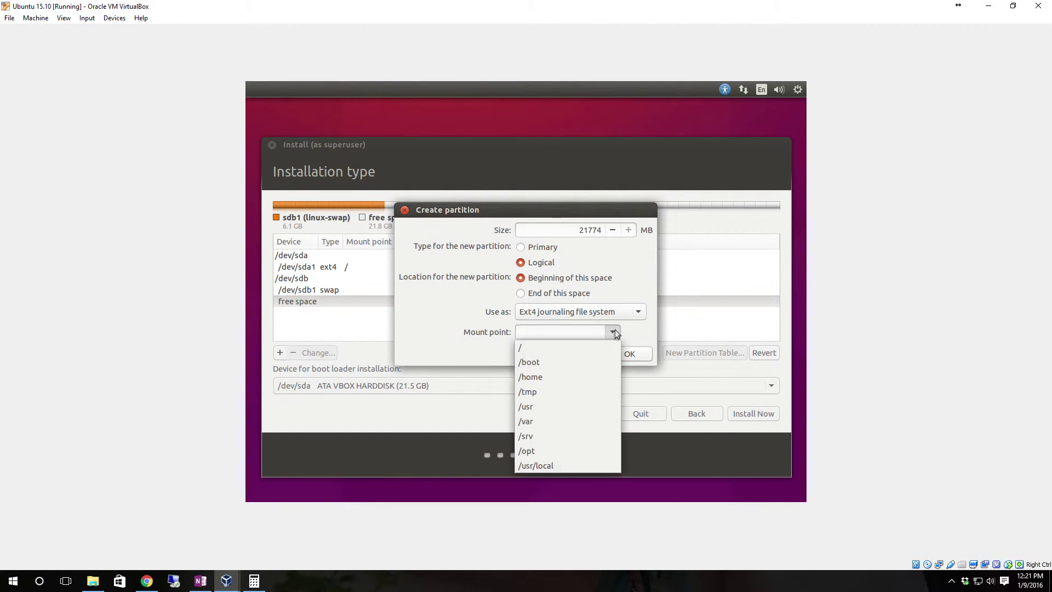
left_click(599, 370)
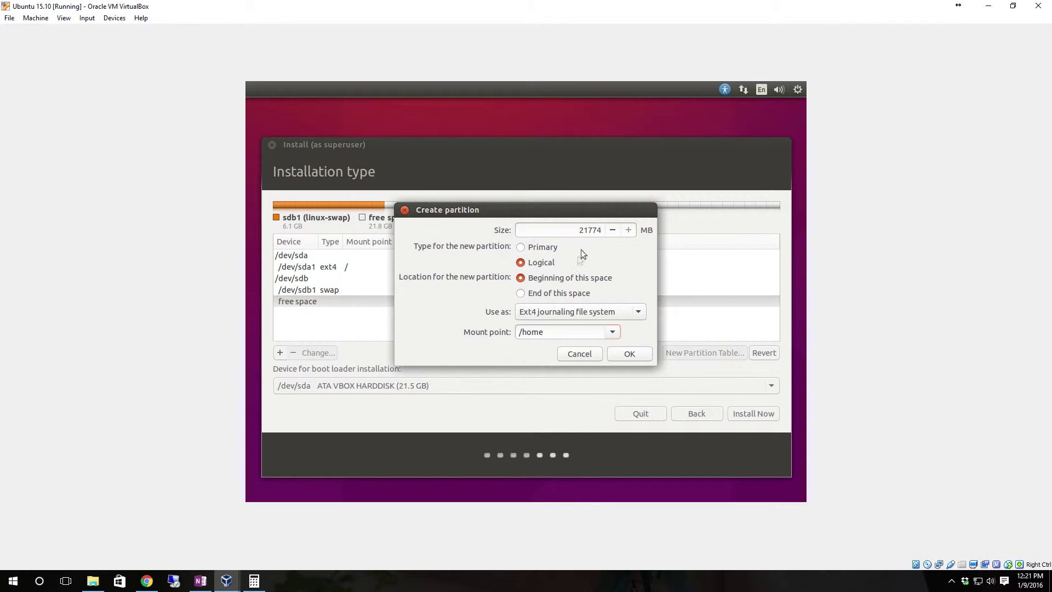
left_click(635, 354)
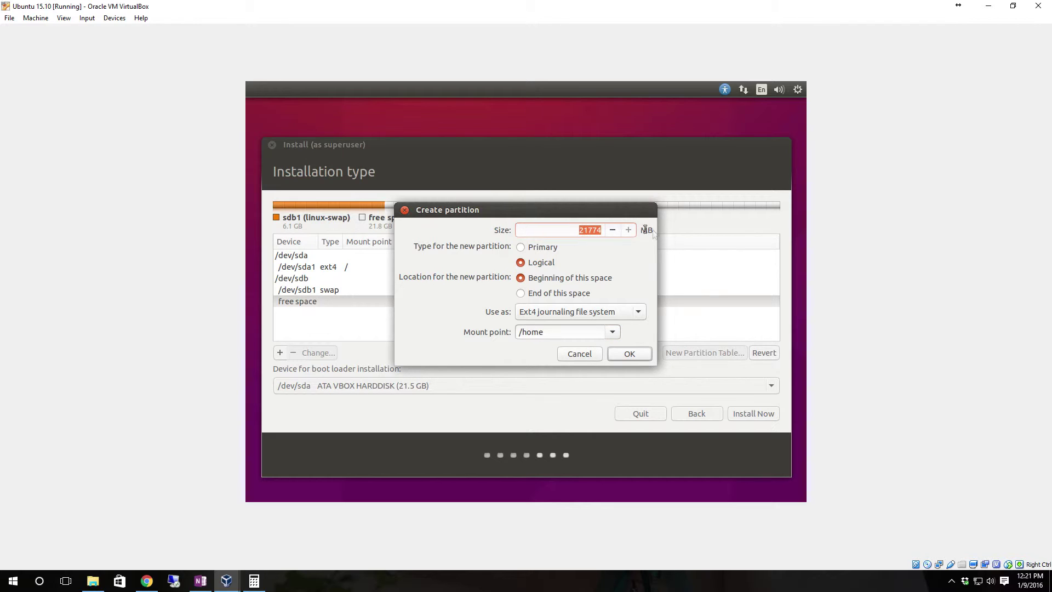
left_click(632, 353)
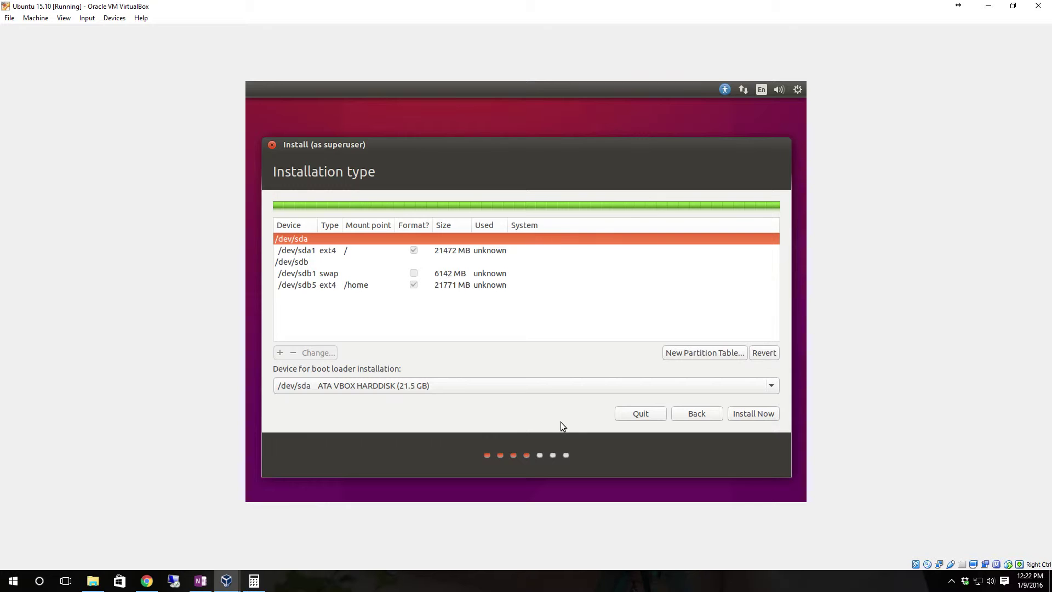
Install Now with this layout, confirm writing changes to disk, and accept Chicago as location.
left_click(337, 249)
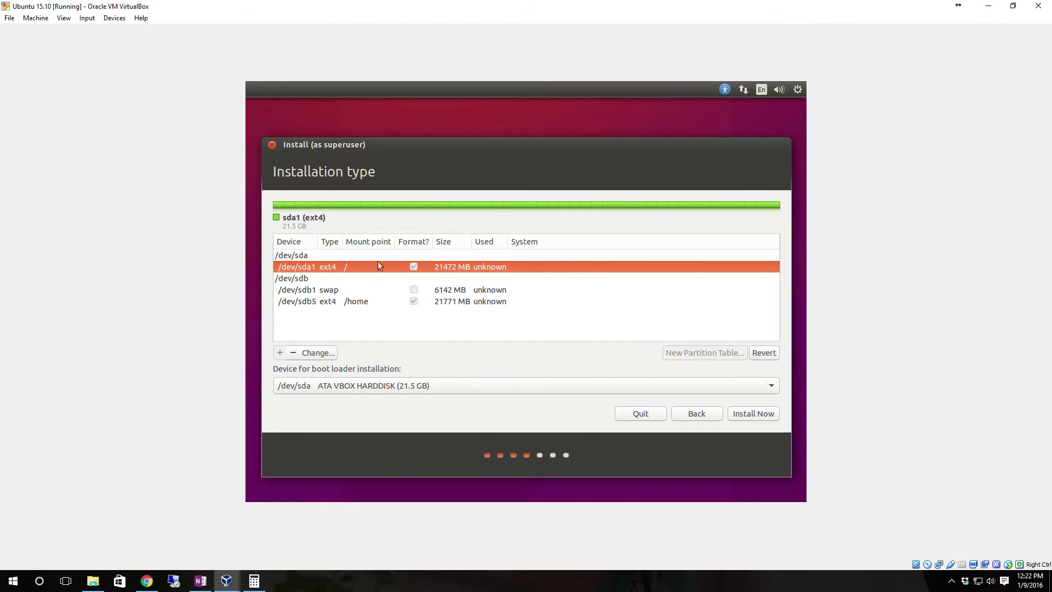
left_click(762, 415)
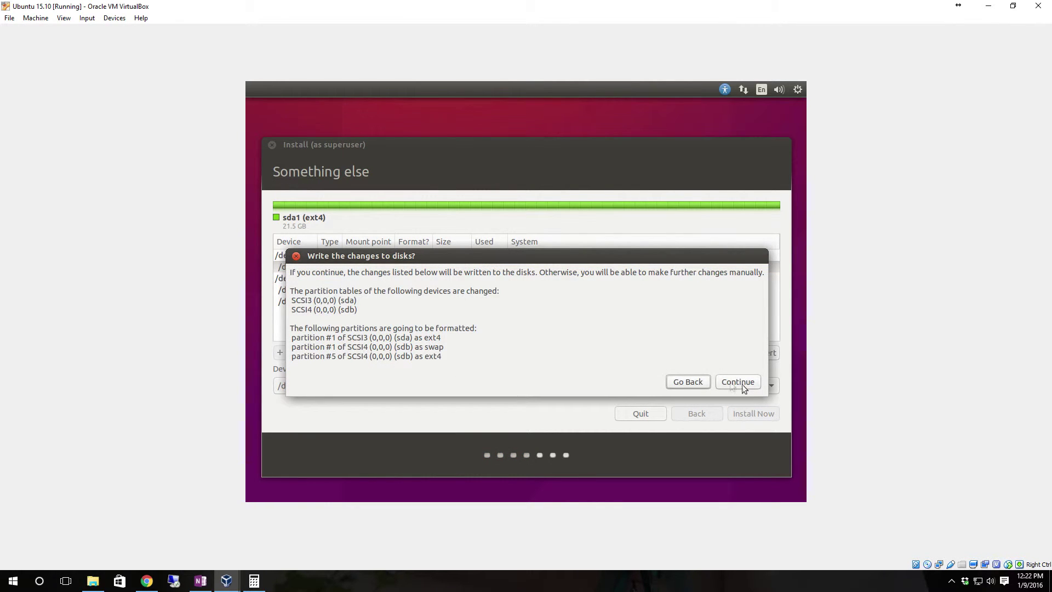
left_click(736, 382)
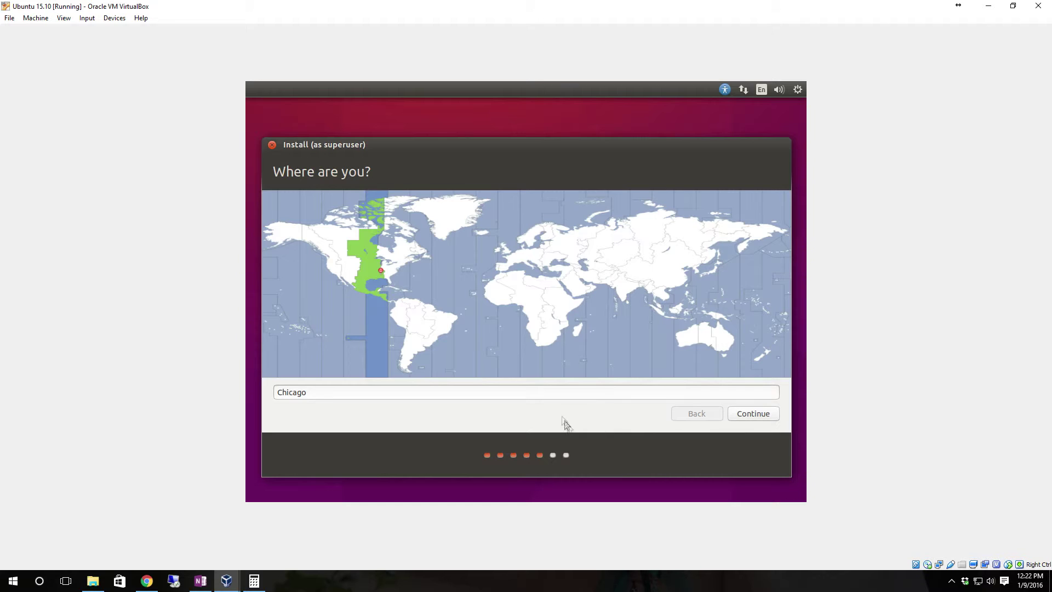
left_click(762, 414)
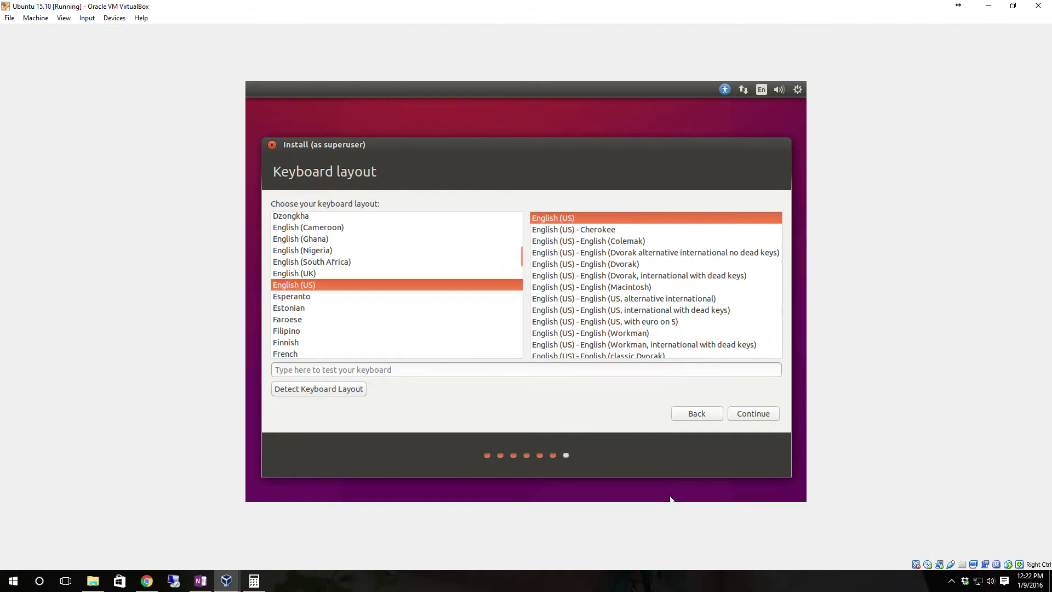
Keep the English (US) keyboard, enter CBLAB as the name plus a password, and continue installing.
left_click(757, 415)
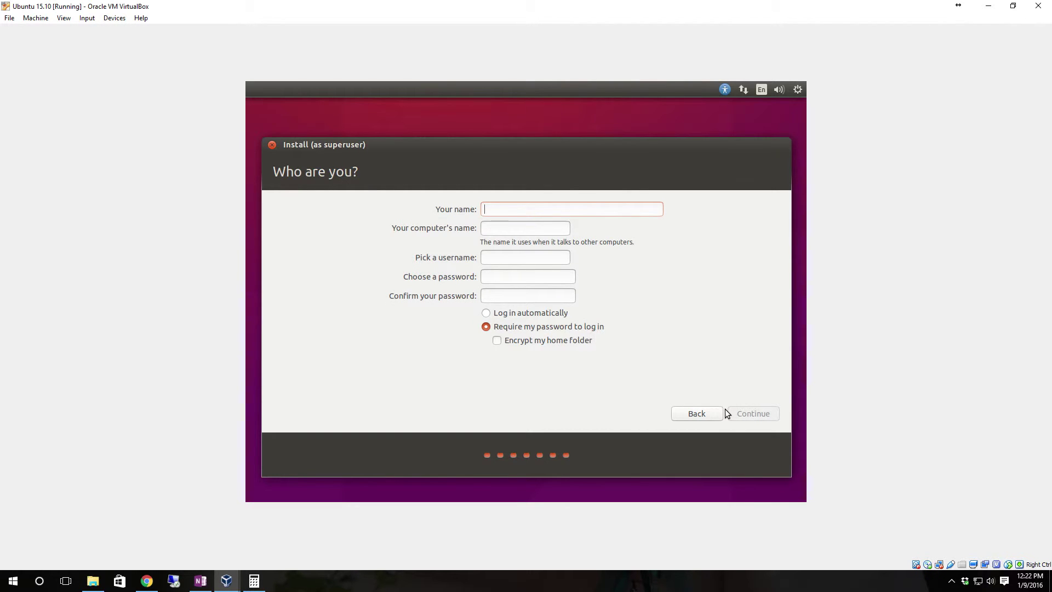
type("CBLAB")
key("Tab")
key("Tab")
key("Tab")
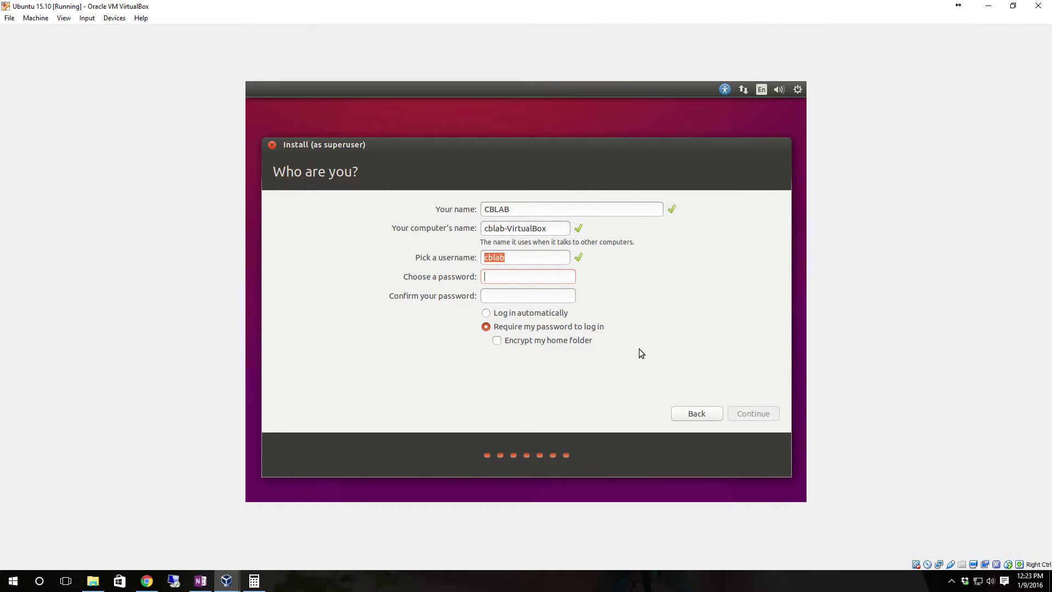
type("************")
key("Tab")
type("************")
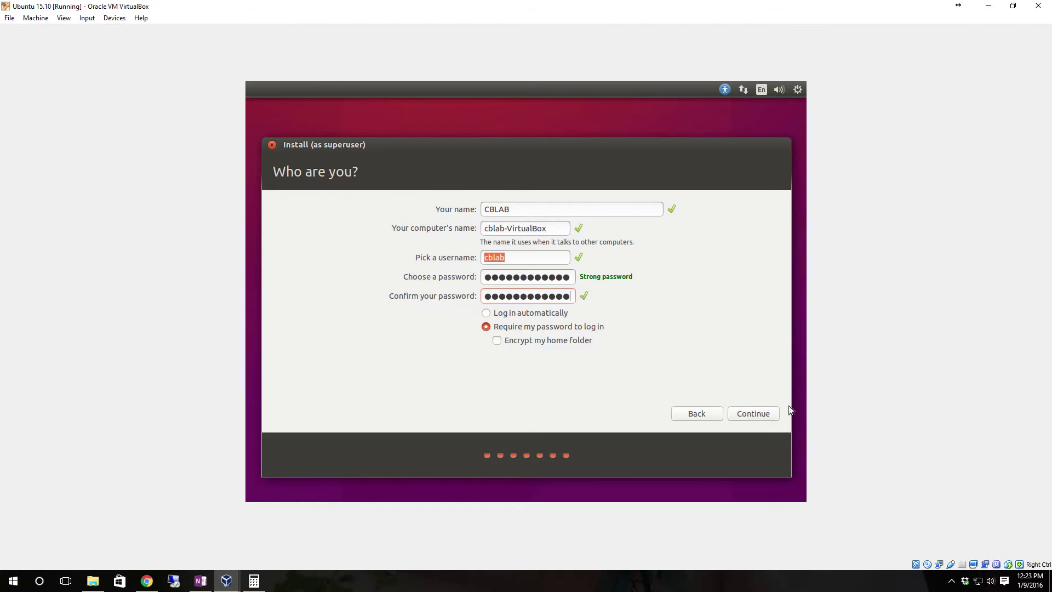
left_click(773, 414)
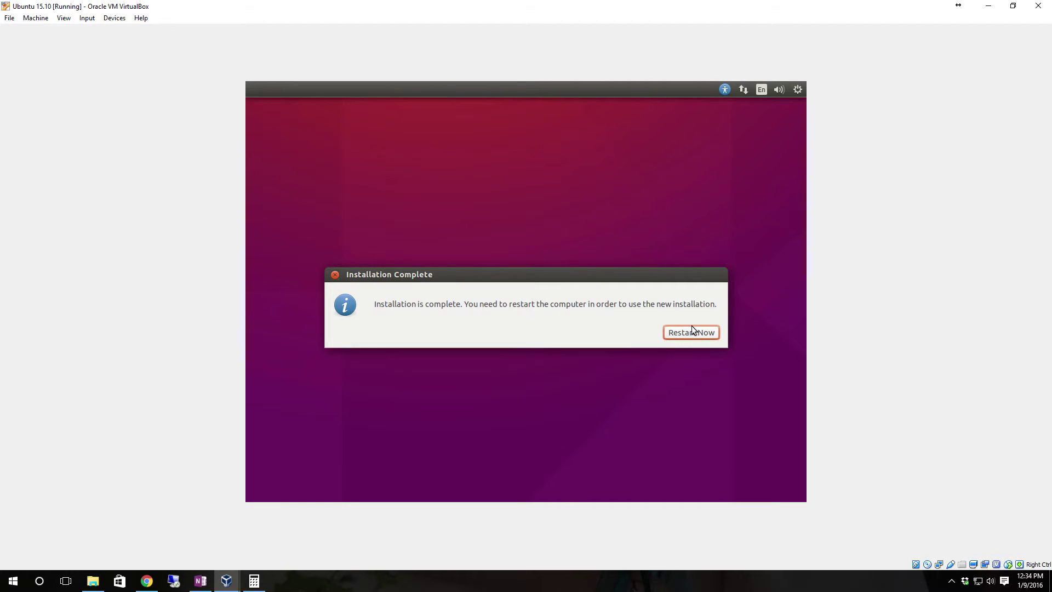
Restart into the installed Ubuntu desktop and close the keyboard shortcuts overview.
left_click(680, 334)
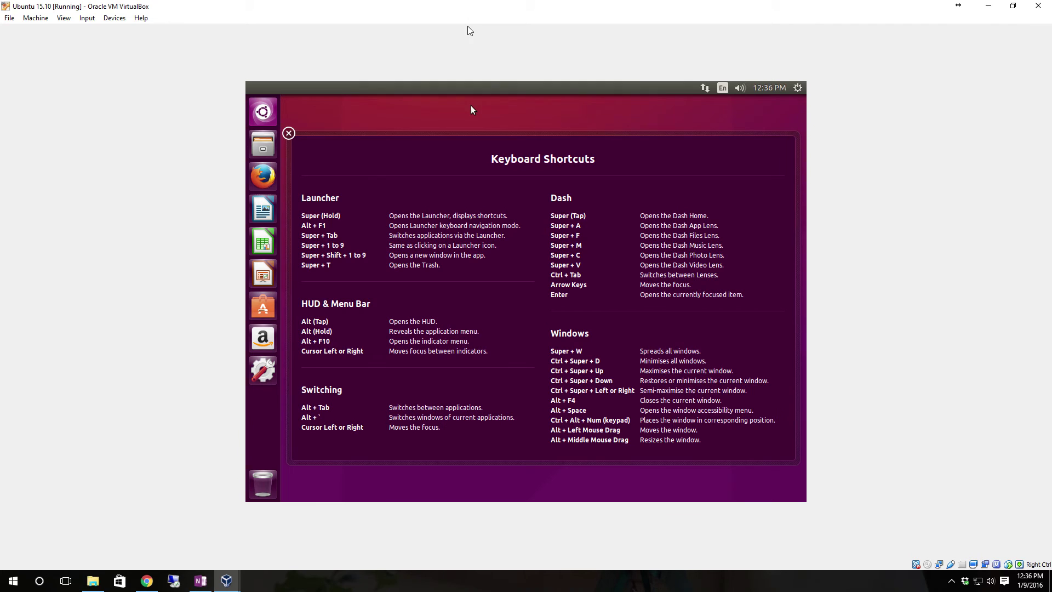
left_click(289, 133)
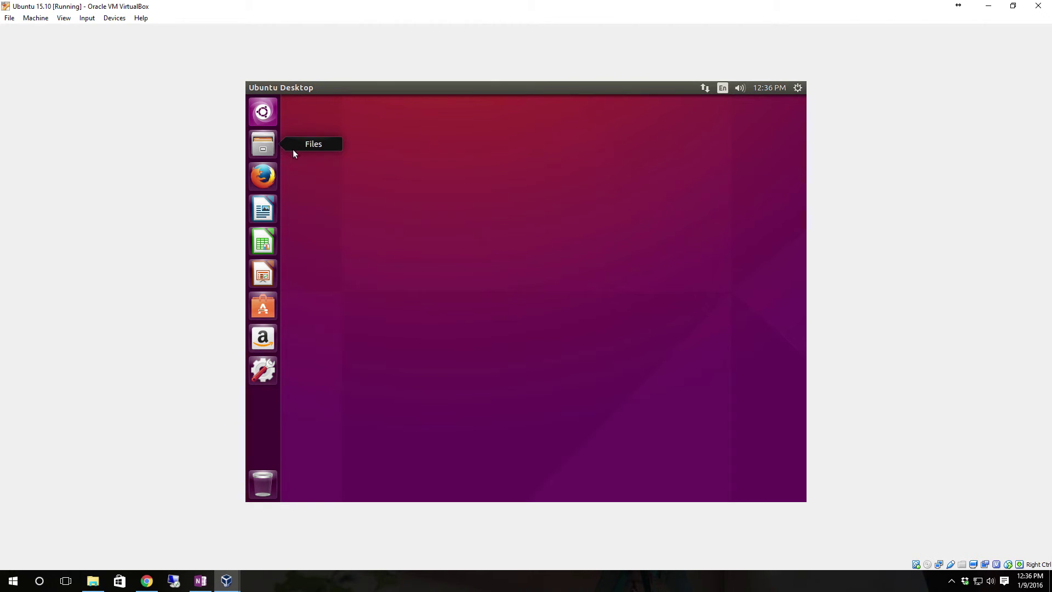
In Files, view the Home folder's Properties to confirm 20.1 GB free on /home.
left_click(270, 152)
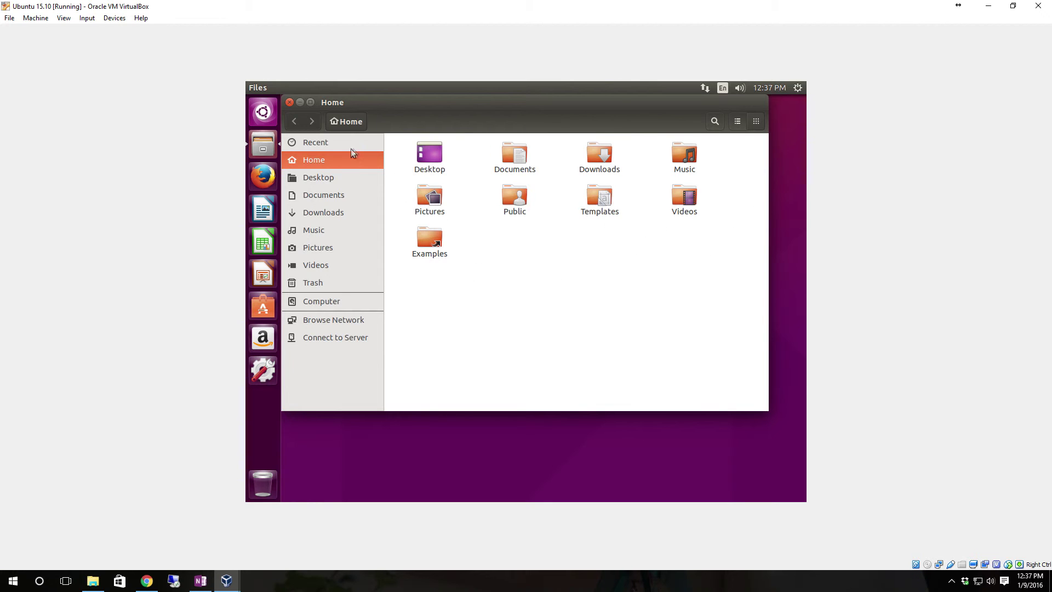
right_click(306, 160)
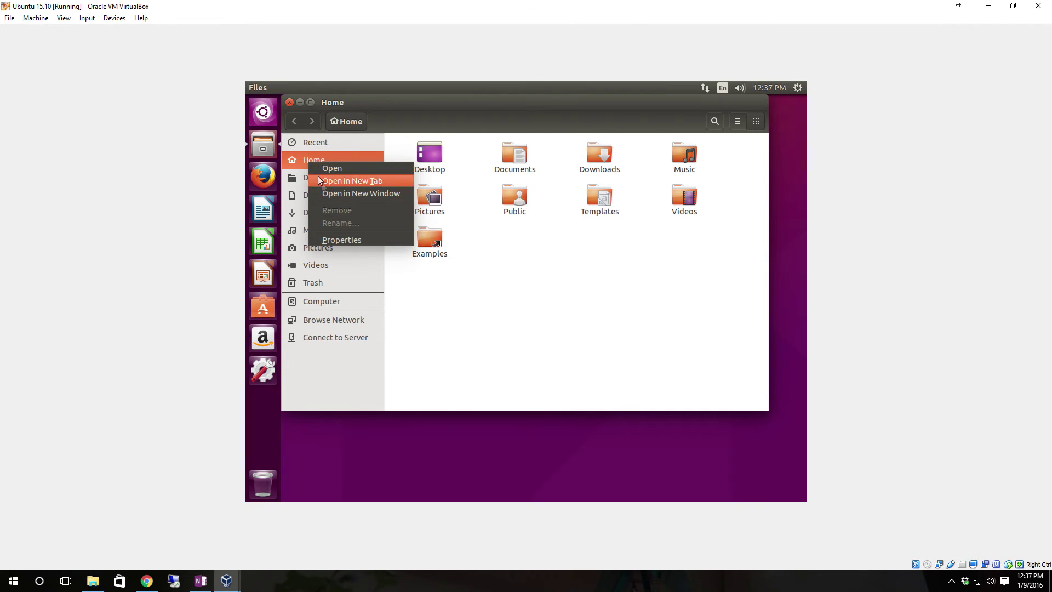
left_click(357, 241)
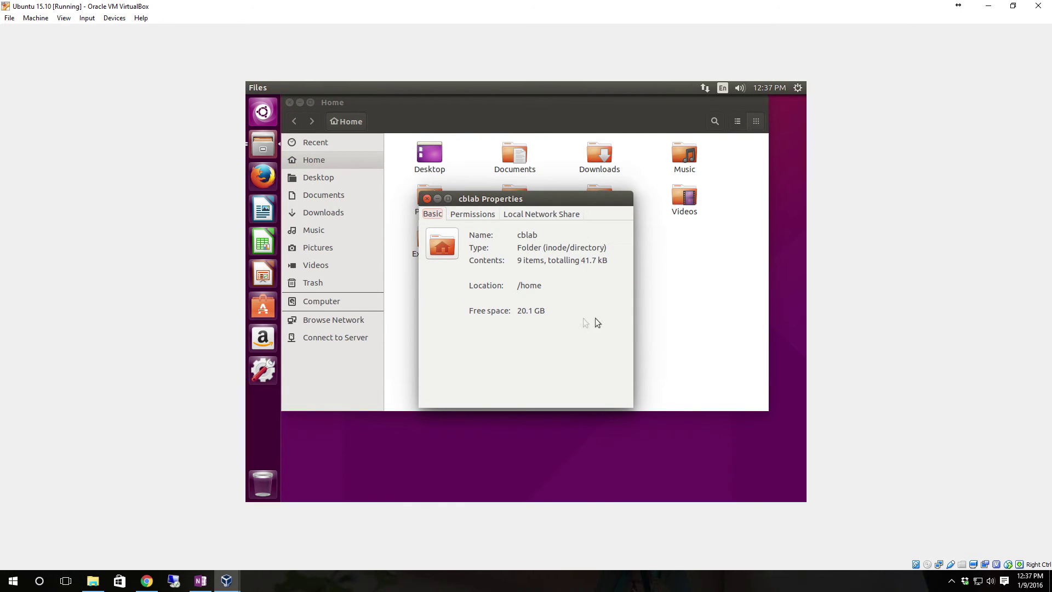
left_click_drag(518, 311, 556, 311)
left_click(693, 354)
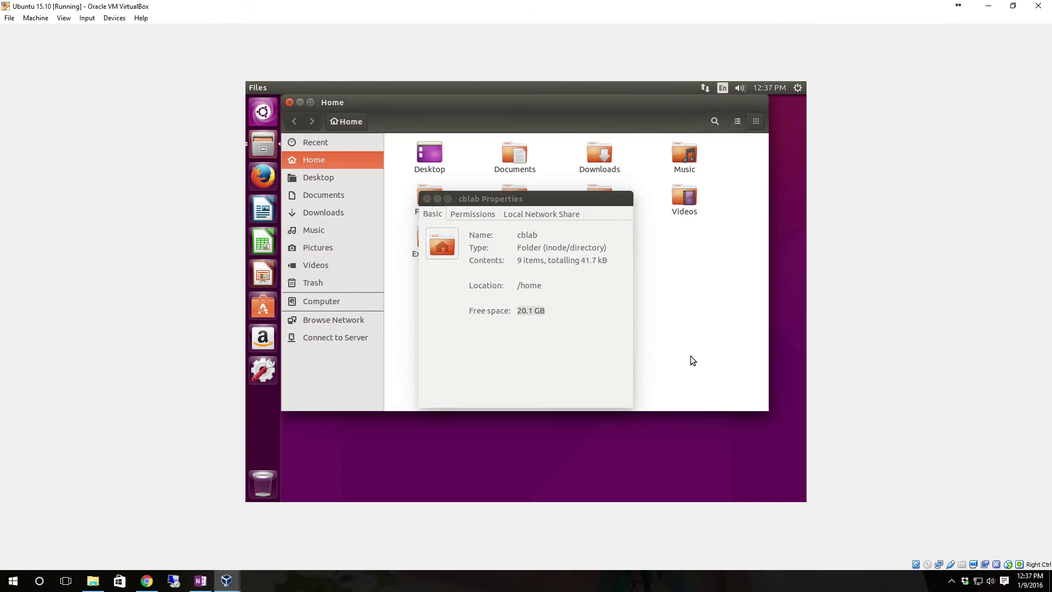
left_click(427, 199)
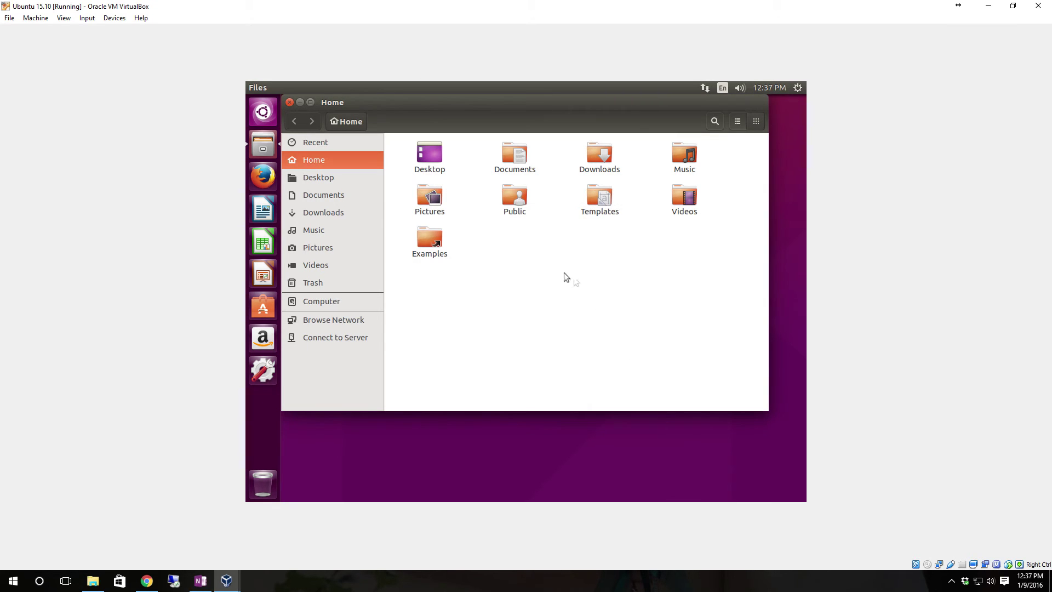